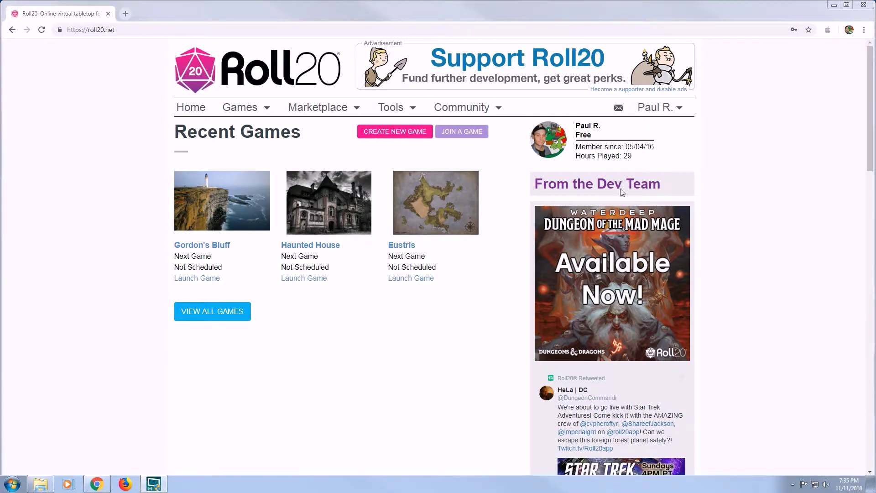
Step: Start a new game from the Recent Games page with Create New Game
{"action": "left_click", "coordinate": [411, 136]}
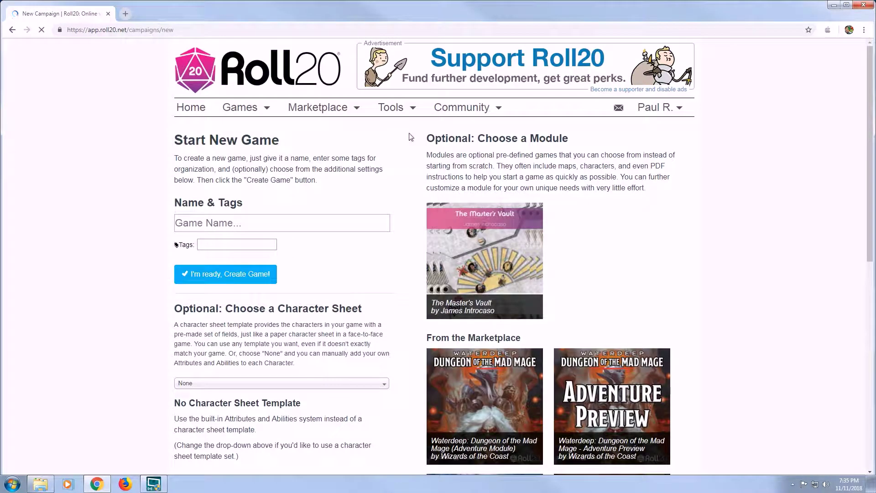
Step: Enter 'Marek's Haunted House' as the game name and create the game
{"action": "left_click", "coordinate": [324, 226]}
{"action": "type", "text": "Marek's ha"}
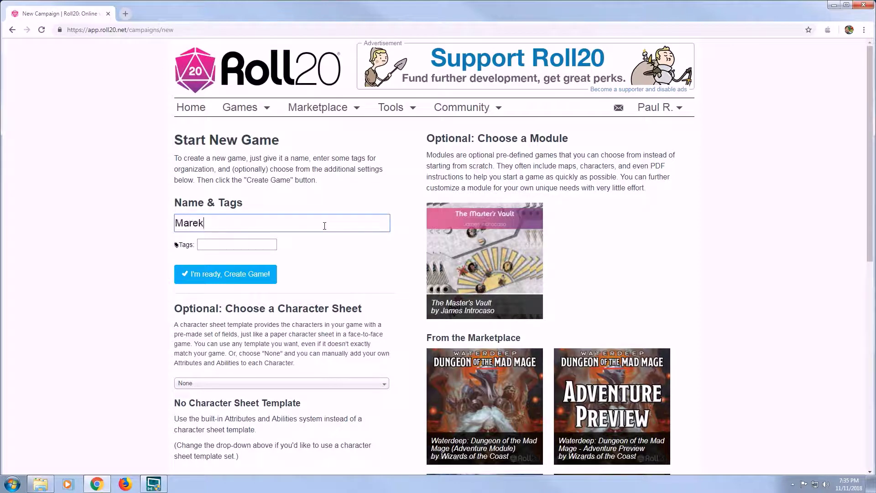
{"action": "key", "text": "BackSpace"}
{"action": "key", "text": "BackSpace"}
{"action": "type", "text": "Haunted House"}
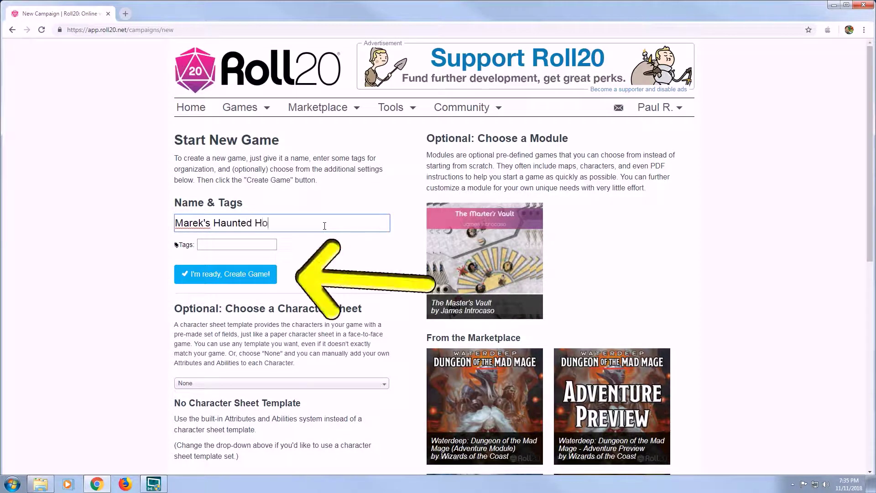
{"action": "left_click", "coordinate": [247, 276]}
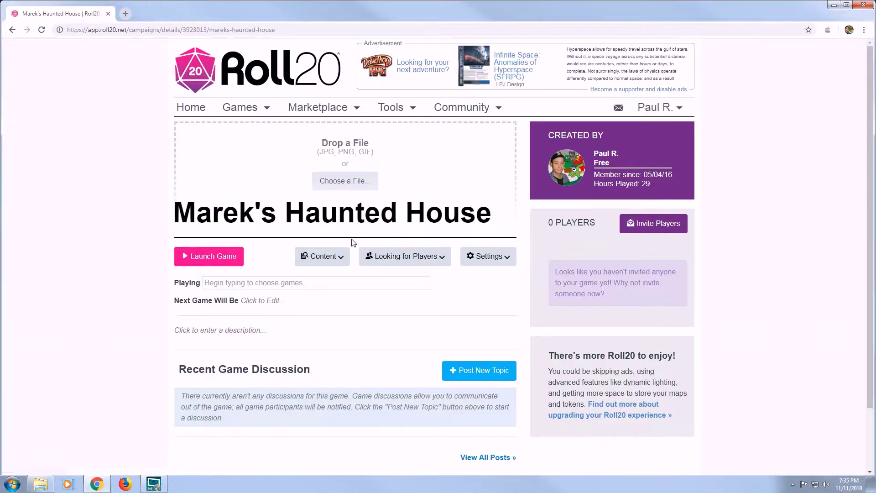
Step: Launch the game and zoom out until the whole blank grid page is visible
{"action": "left_click", "coordinate": [223, 259]}
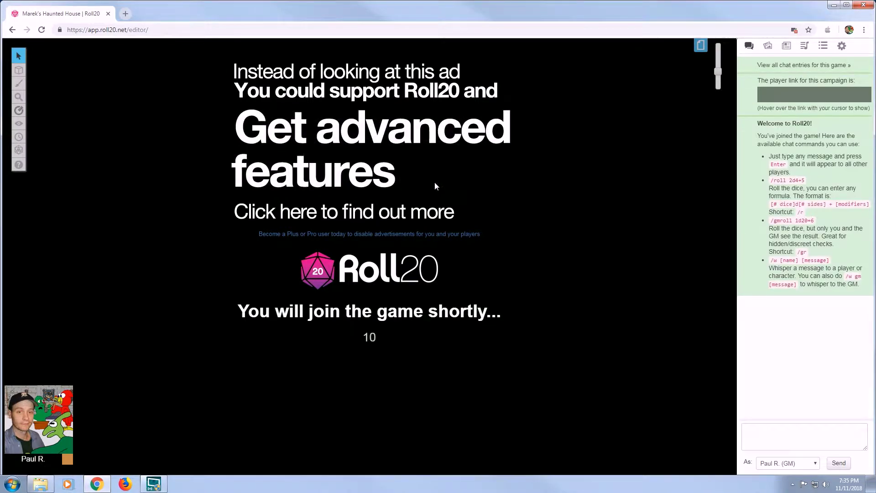
{"action": "left_click", "coordinate": [842, 46]}
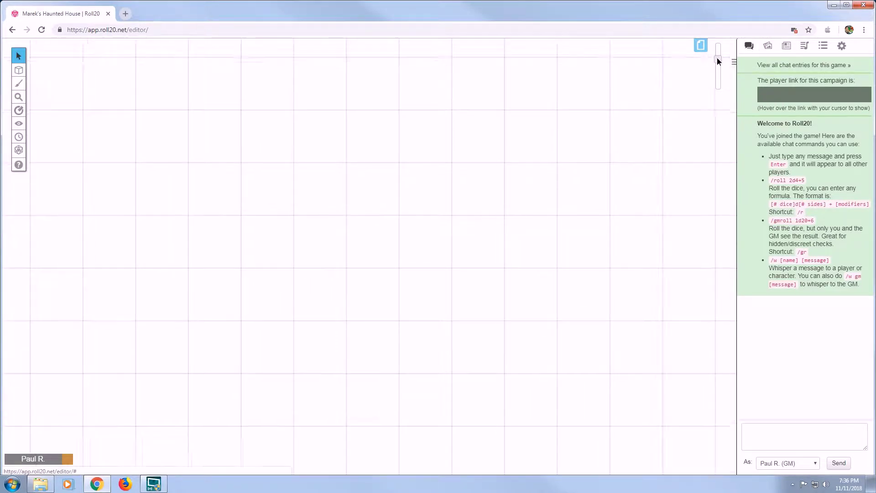
{"action": "left_click_drag", "start_coordinate": [716, 72], "coordinate": [715, 81]}
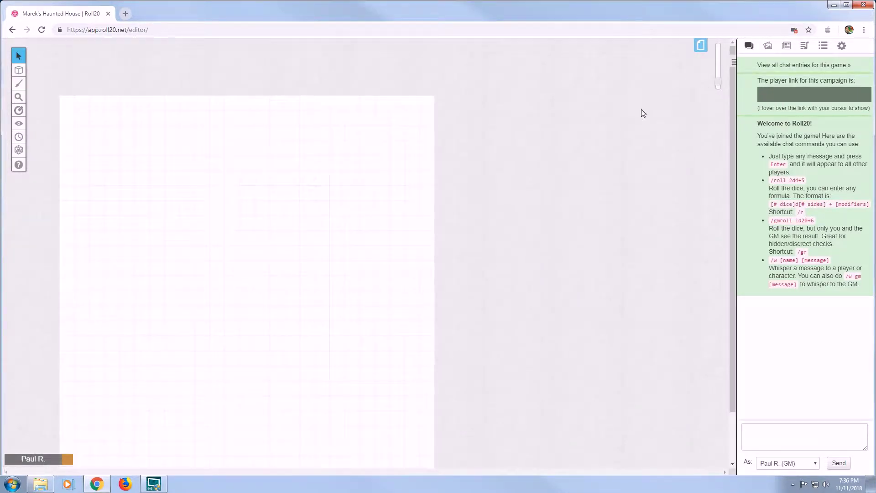
{"action": "mouse_move", "coordinate": [25, 75]}
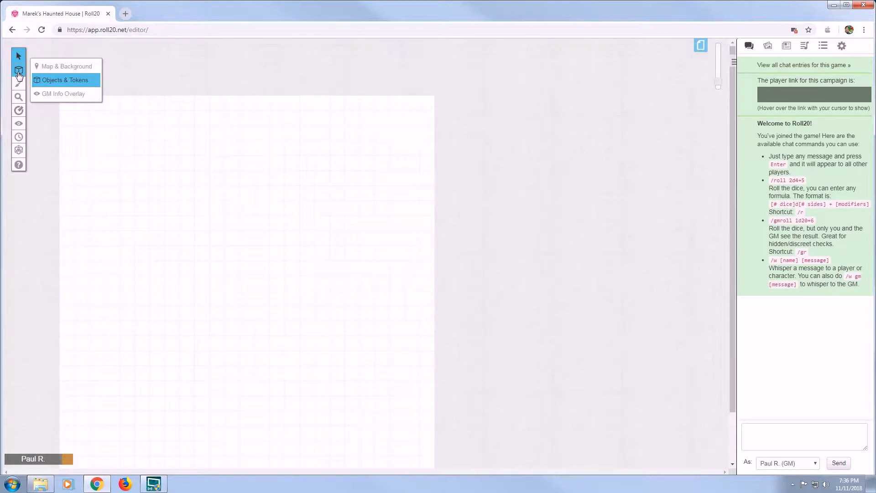
Step: Select the Map & Background layer and open Upload Files from My Library in the Art Library
{"action": "left_click", "coordinate": [86, 67]}
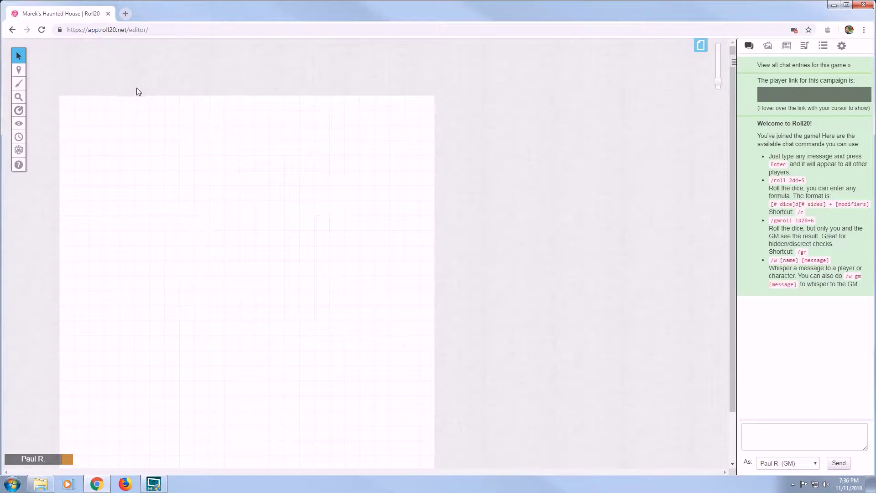
{"action": "left_click", "coordinate": [769, 48]}
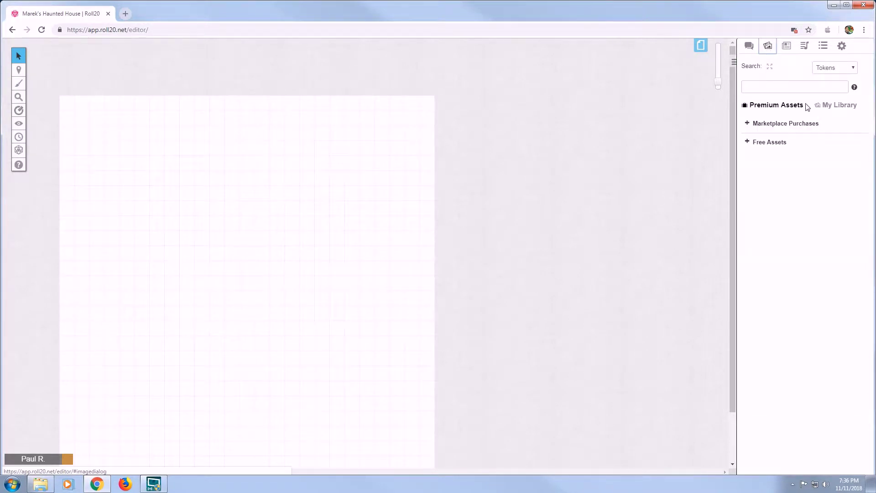
{"action": "left_click", "coordinate": [831, 110]}
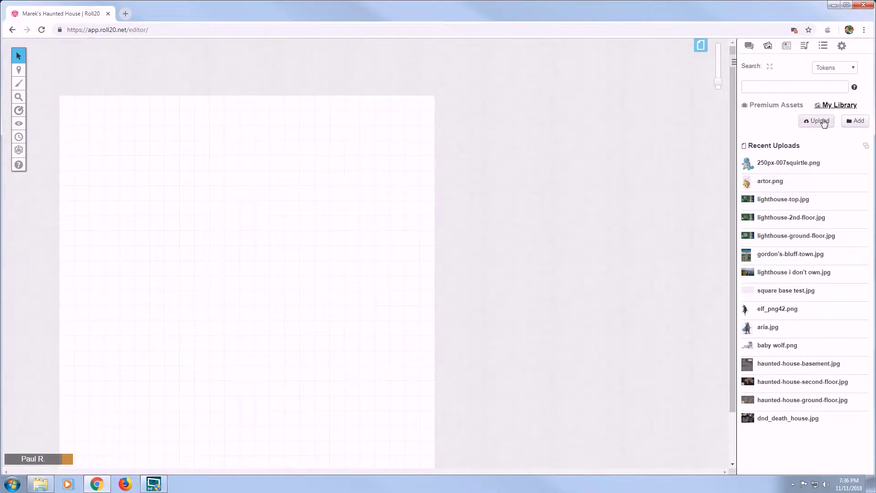
{"action": "left_click", "coordinate": [820, 122]}
Step: Preview the Haunted House Ground Floor Roll20 image from the Roll 20 Jpegs folder
{"action": "left_click", "coordinate": [40, 484]}
{"action": "left_click_drag", "start_coordinate": [538, 130], "coordinate": [651, 124]}
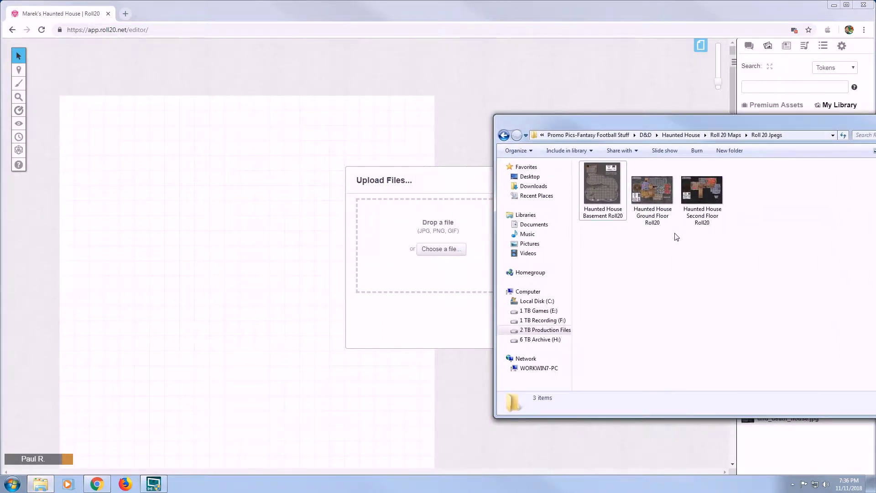
{"action": "left_click", "coordinate": [662, 194]}
{"action": "double_click", "coordinate": [662, 193]}
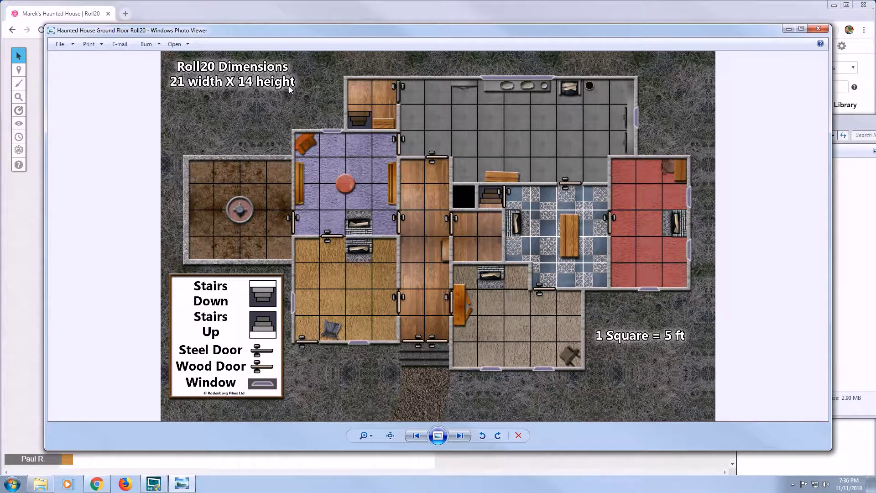
Step: Close the preview and drop the ground floor map image onto Roll20's upload area
{"action": "left_click", "coordinate": [818, 29]}
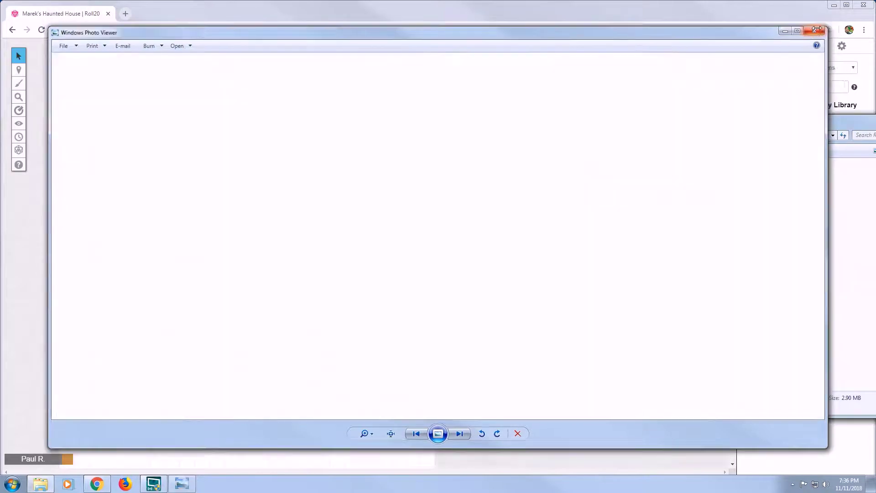
{"action": "left_click_drag", "start_coordinate": [659, 192], "coordinate": [441, 251]}
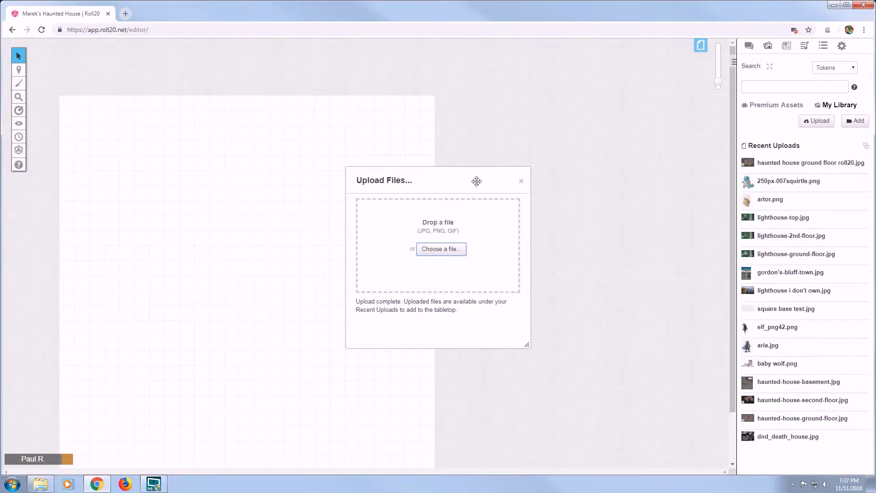
Step: Place the uploaded ground floor map at the page's top-left and show the pages list
{"action": "left_click", "coordinate": [521, 181]}
{"action": "left_click_drag", "start_coordinate": [747, 162], "coordinate": [64, 105]}
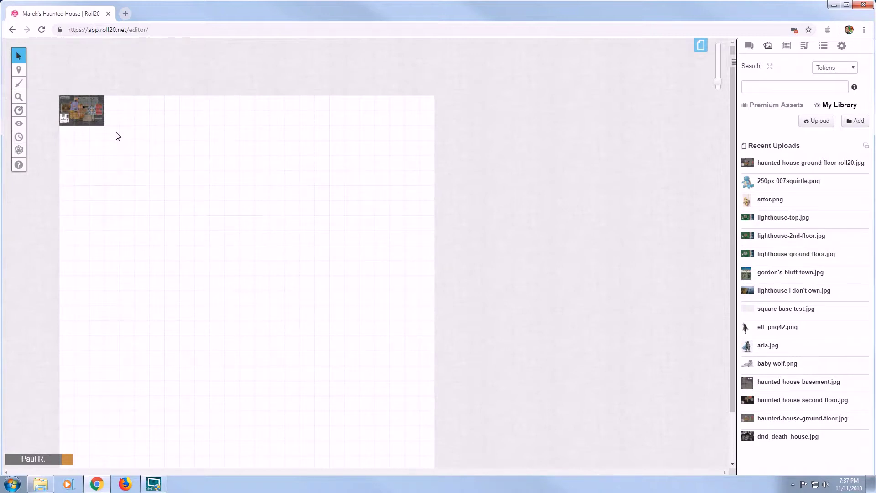
{"action": "mouse_move", "coordinate": [20, 70]}
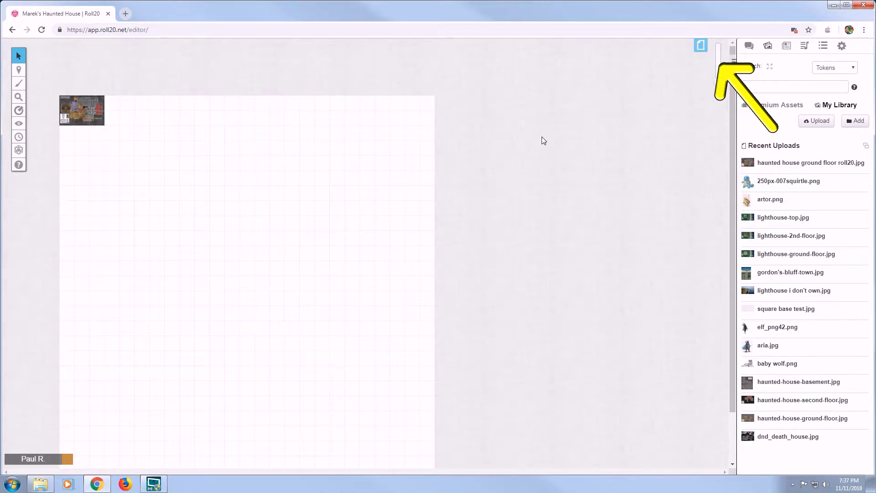
{"action": "left_click", "coordinate": [702, 47]}
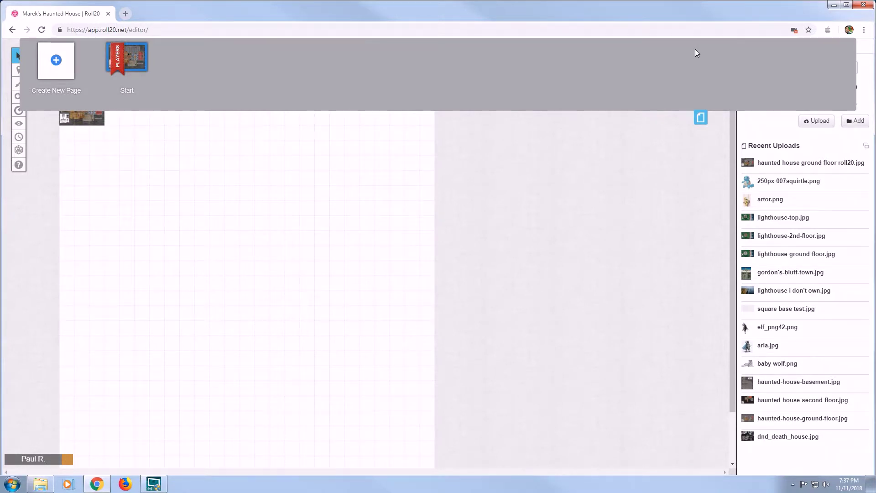
Step: Open the Start page's Page Settings and select its current width of 25
{"action": "mouse_move", "coordinate": [98, 53]}
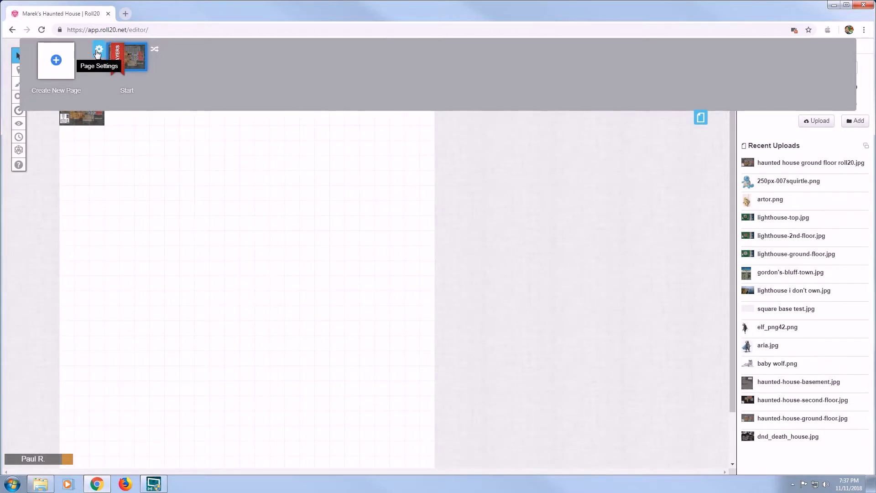
{"action": "left_click", "coordinate": [97, 52]}
{"action": "left_click", "coordinate": [422, 90]}
{"action": "left_click_drag", "start_coordinate": [427, 91], "coordinate": [411, 93]}
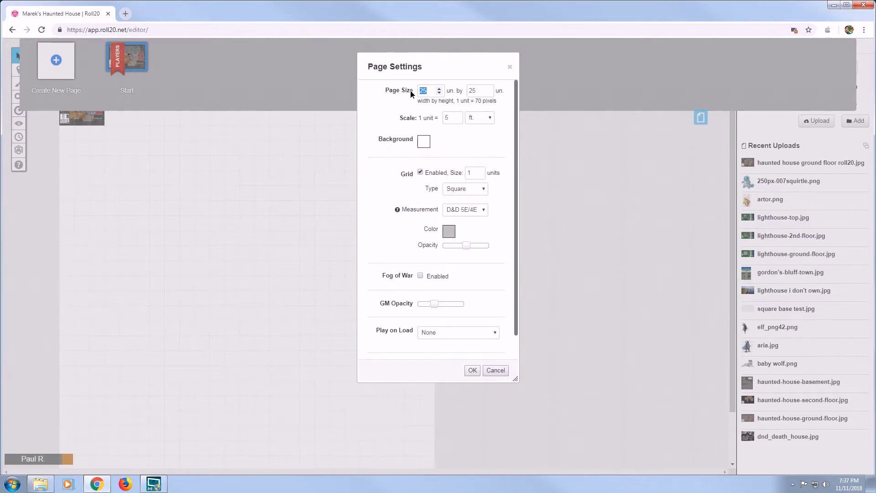
Step: Set the Start page size to width 21 and height 14, and apply it
{"action": "type", "text": "21"}
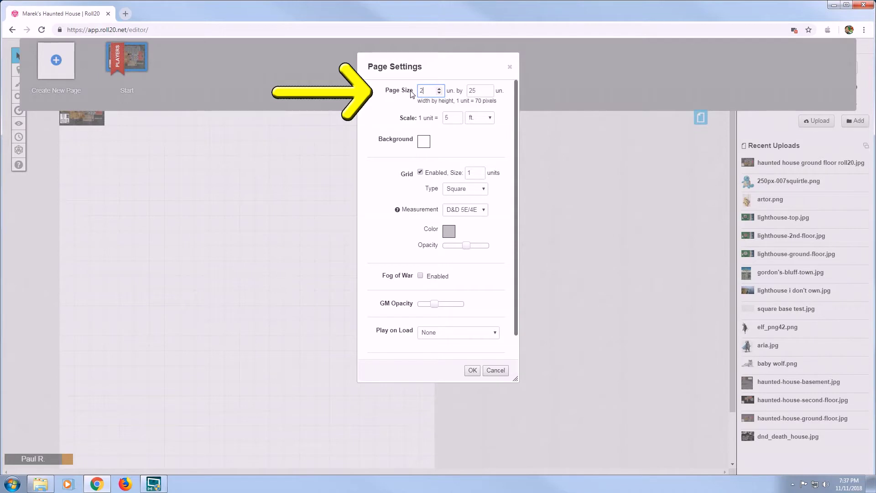
{"action": "double_click", "coordinate": [469, 91]}
{"action": "type", "text": "14"}
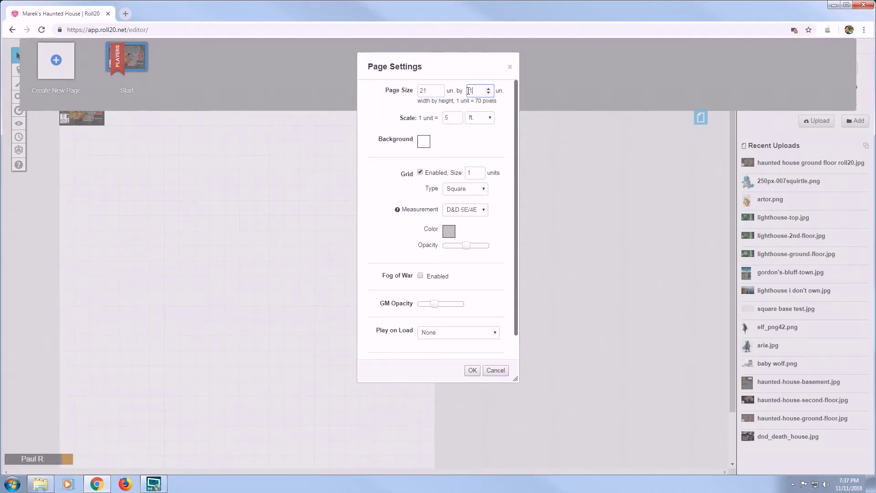
{"action": "left_click", "coordinate": [500, 137]}
{"action": "left_click", "coordinate": [473, 372]}
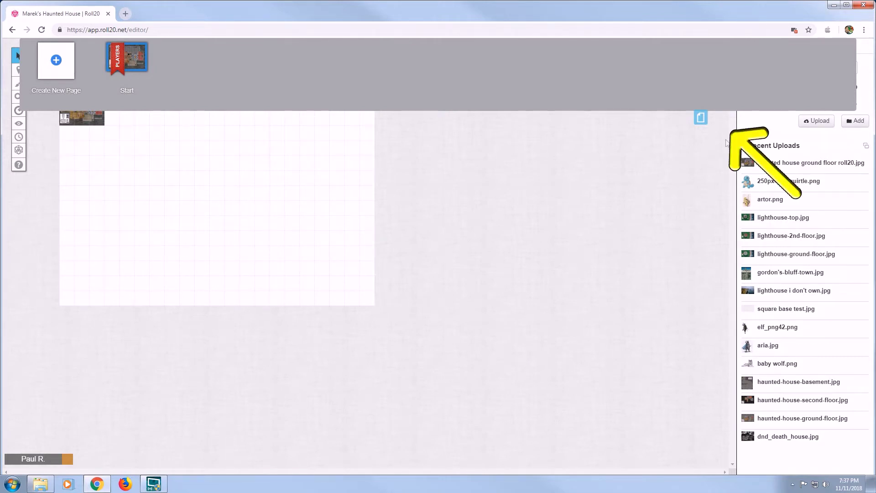
Step: Hide the pages list and drag the map's corner to the page's bottom-right corner
{"action": "left_click", "coordinate": [704, 123]}
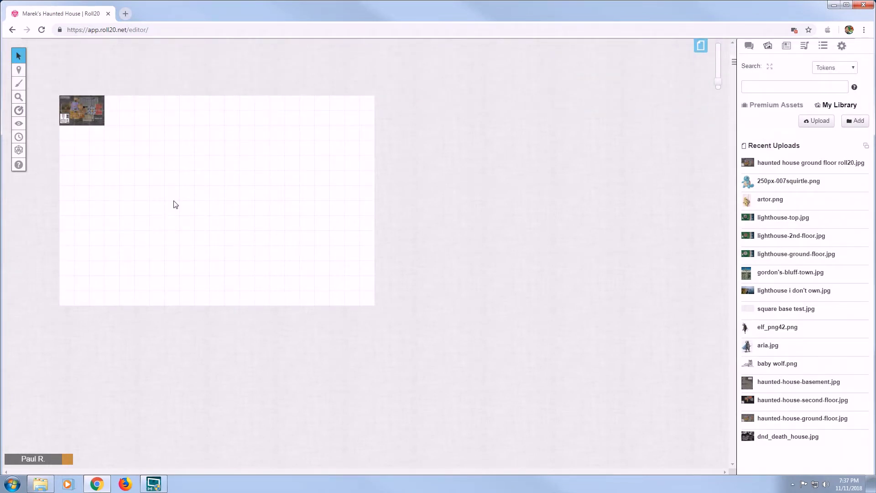
{"action": "left_click", "coordinate": [103, 124]}
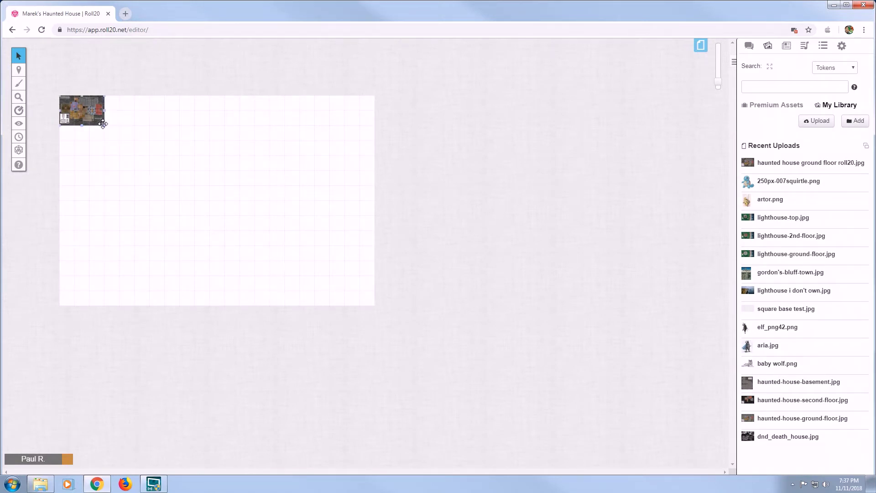
{"action": "left_click_drag", "start_coordinate": [103, 124], "coordinate": [372, 303]}
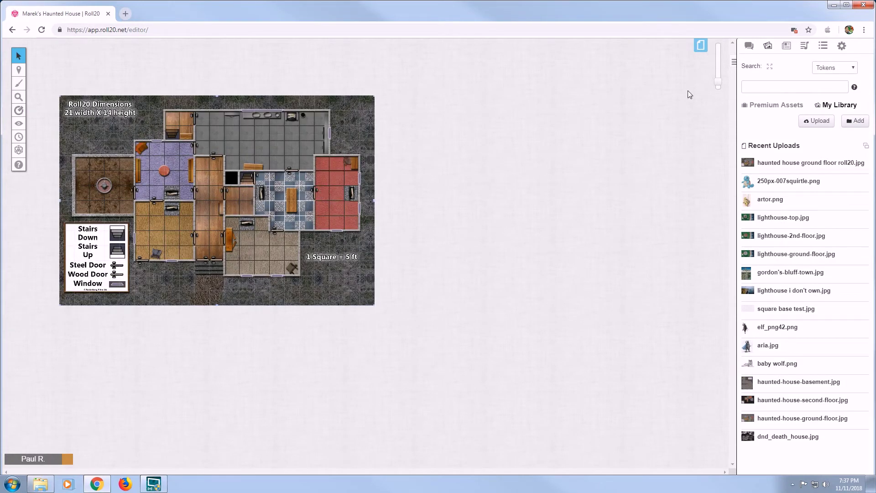
Step: Zoom in and pan across the ground floor map to check its squares line up with the grid
{"action": "left_click_drag", "start_coordinate": [722, 81], "coordinate": [721, 70]}
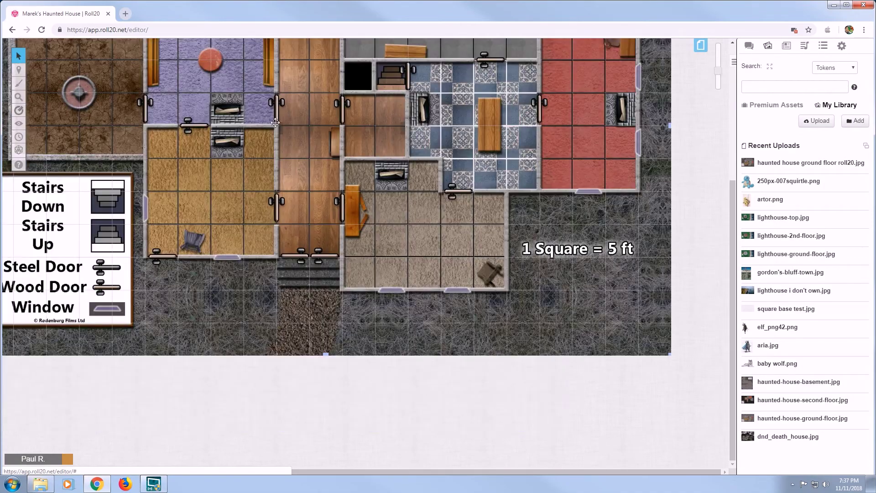
{"action": "scroll", "coordinate": [326, 109], "scroll_direction": "up", "scroll_amount": 3}
{"action": "scroll", "coordinate": [332, 121], "scroll_direction": "down", "scroll_amount": 1}
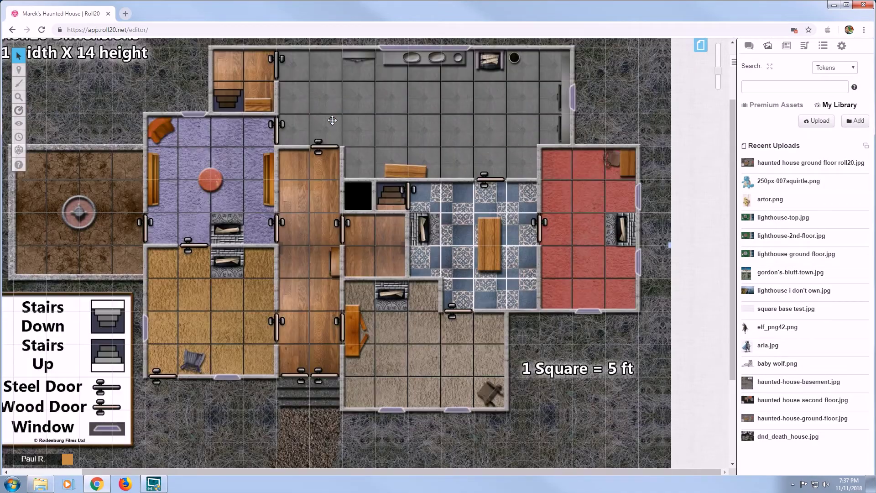
{"action": "left_click_drag", "start_coordinate": [234, 473], "coordinate": [199, 473]}
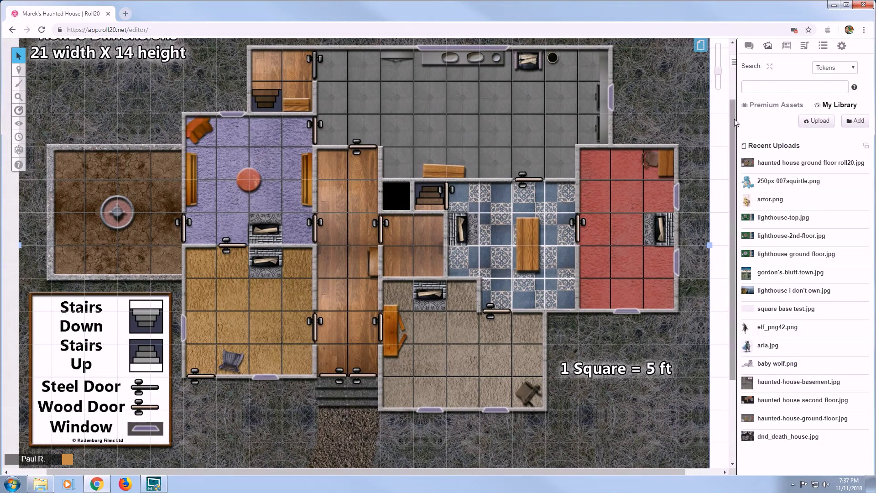
{"action": "left_click_drag", "start_coordinate": [735, 119], "coordinate": [734, 109]}
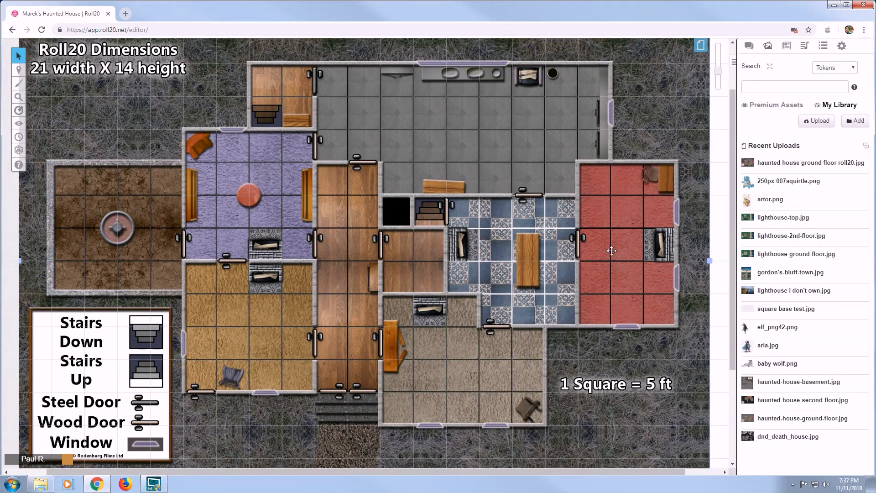